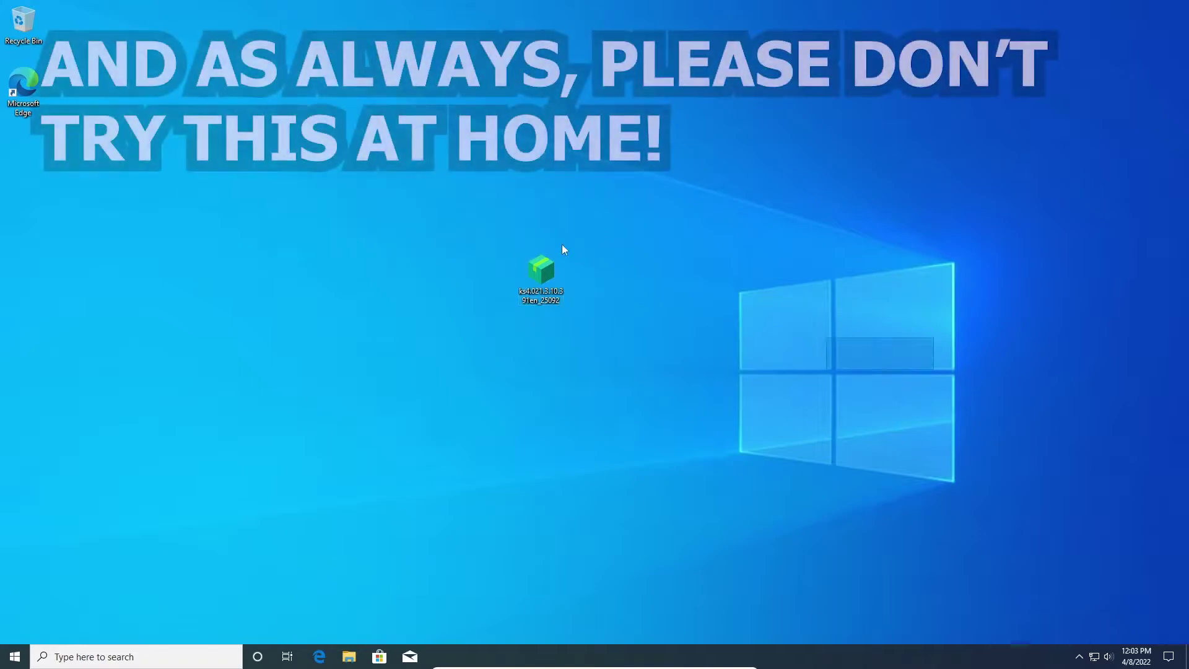
Install Kaspersky Security Cloud, accepting the licence terms and applying all the recommended protection settings.
drag(318, 136, 866, 321)
click(623, 307)
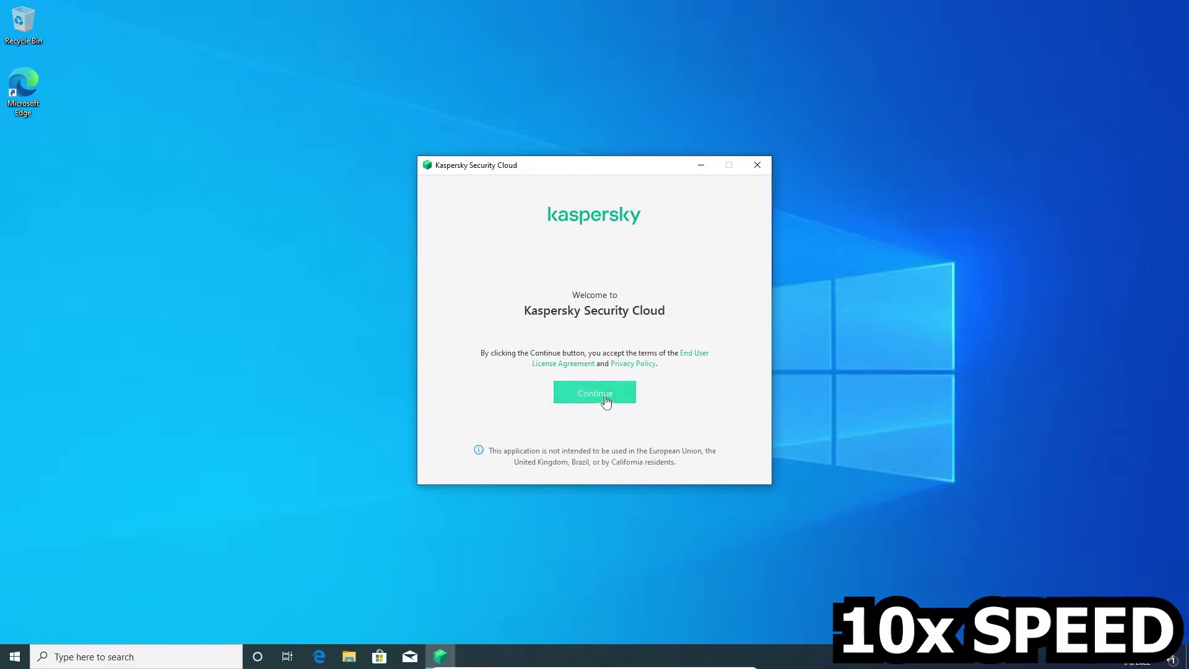
click(605, 398)
click(530, 414)
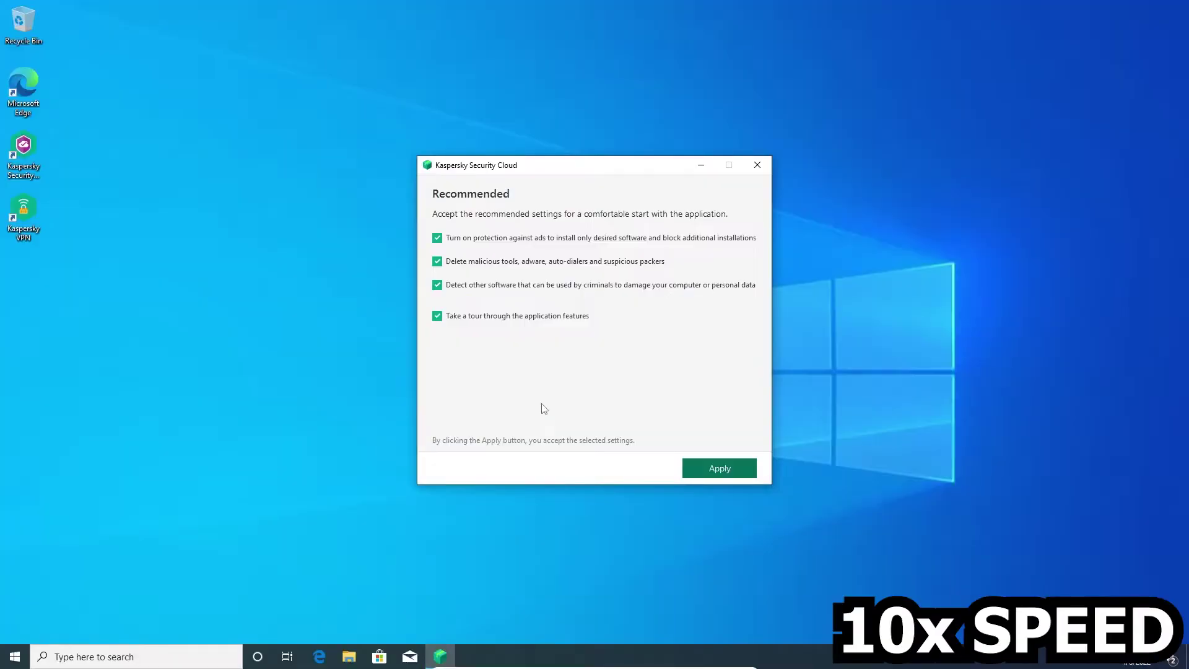
click(719, 468)
click(608, 372)
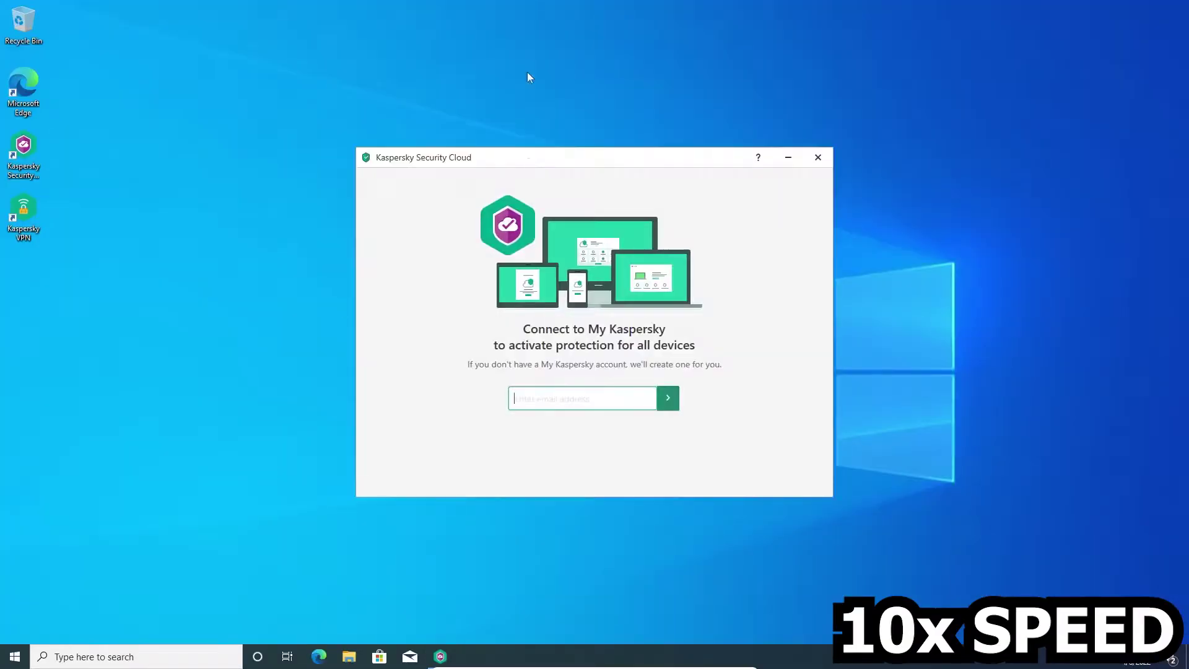
Connect to My Kaspersky with an account e-mail address and activate the Free version.
text(gdfgdfgdfg@SDFSFS.fgdfgdfdfd)
key(Return)
click(492, 382)
click(613, 417)
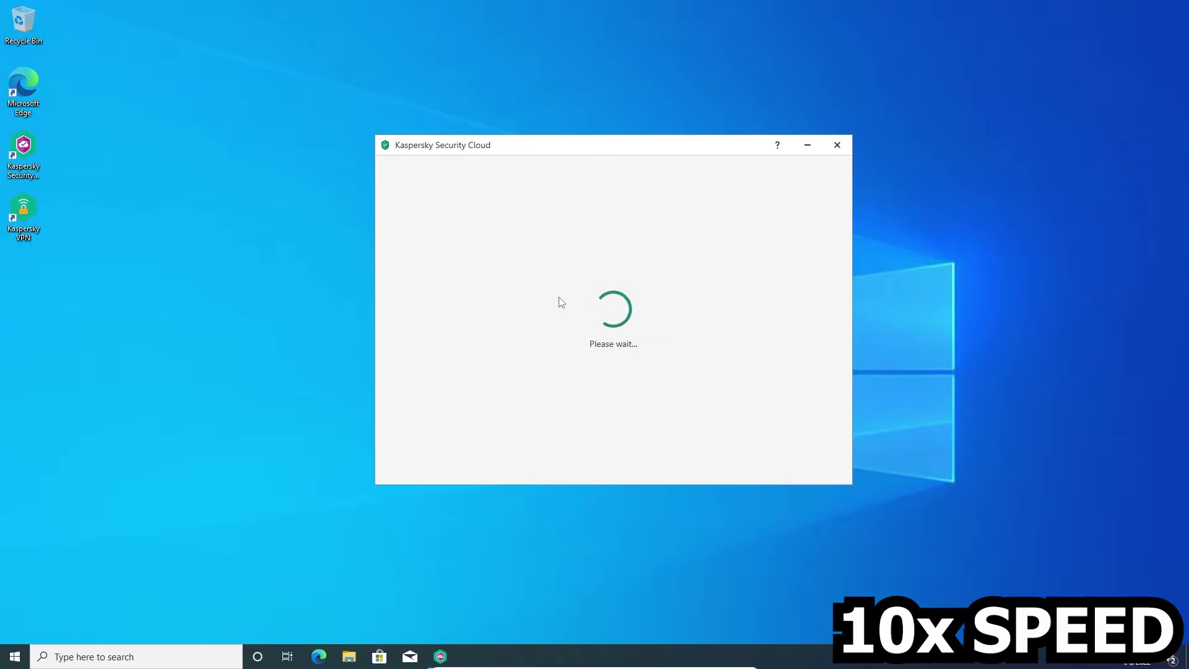
click(740, 466)
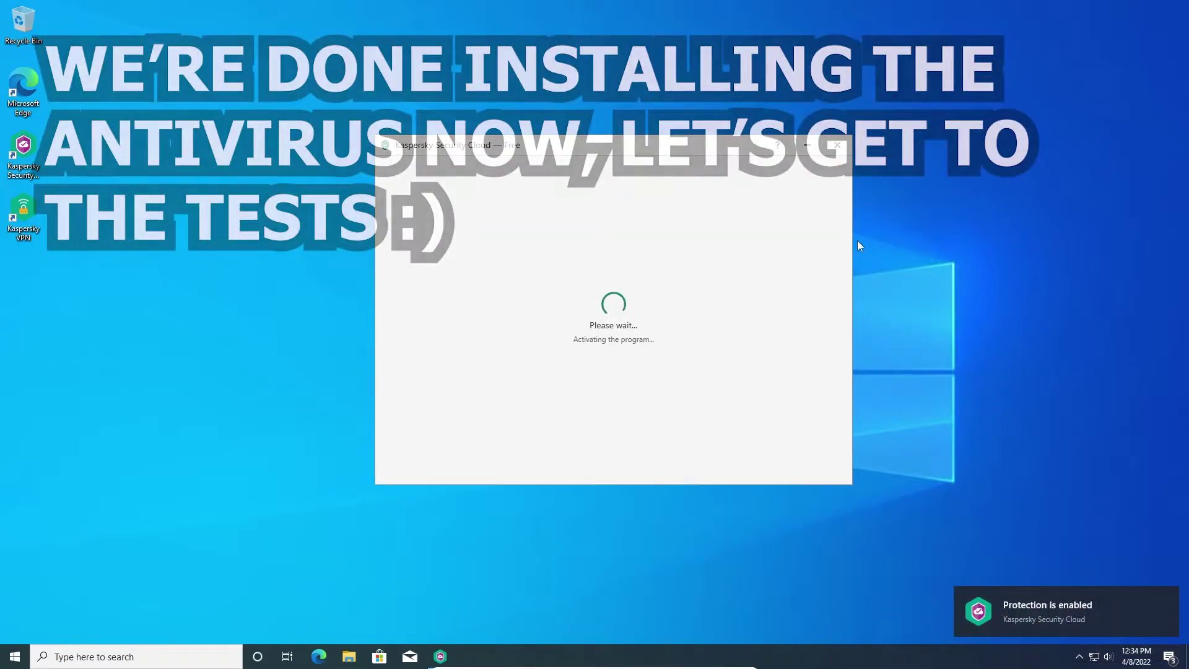
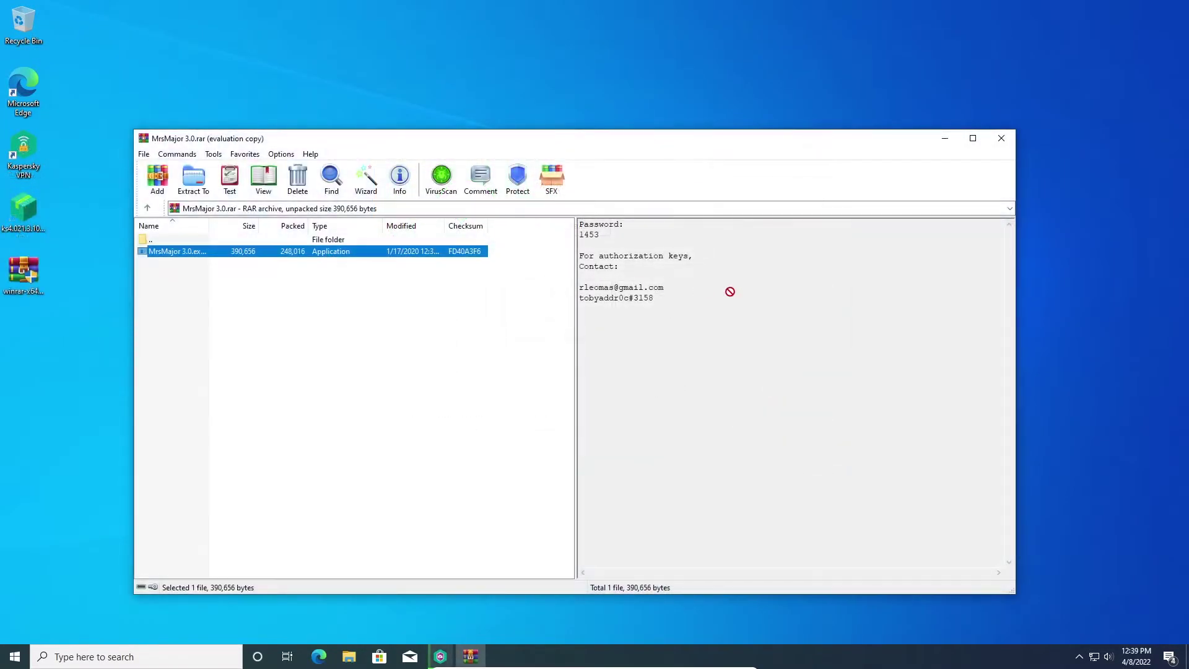
Extract the MrsMajor 3.0 application from its archive to the desktop with the archive password, and close the archive.
drag(1109, 322, 1110, 322)
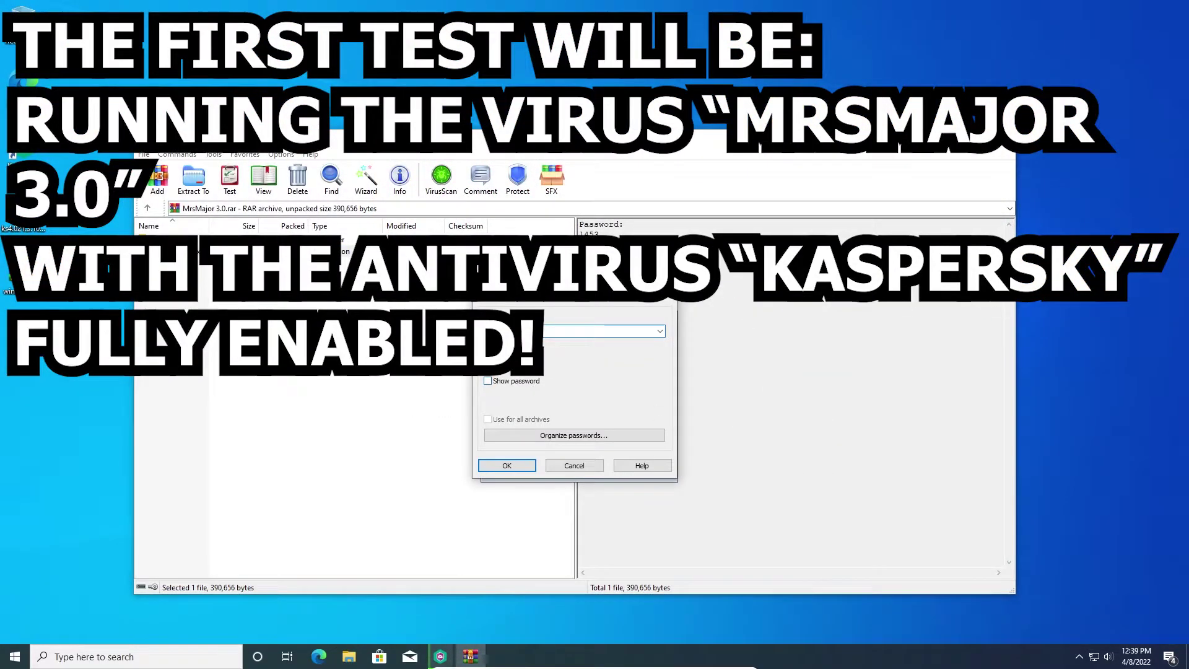
click(531, 465)
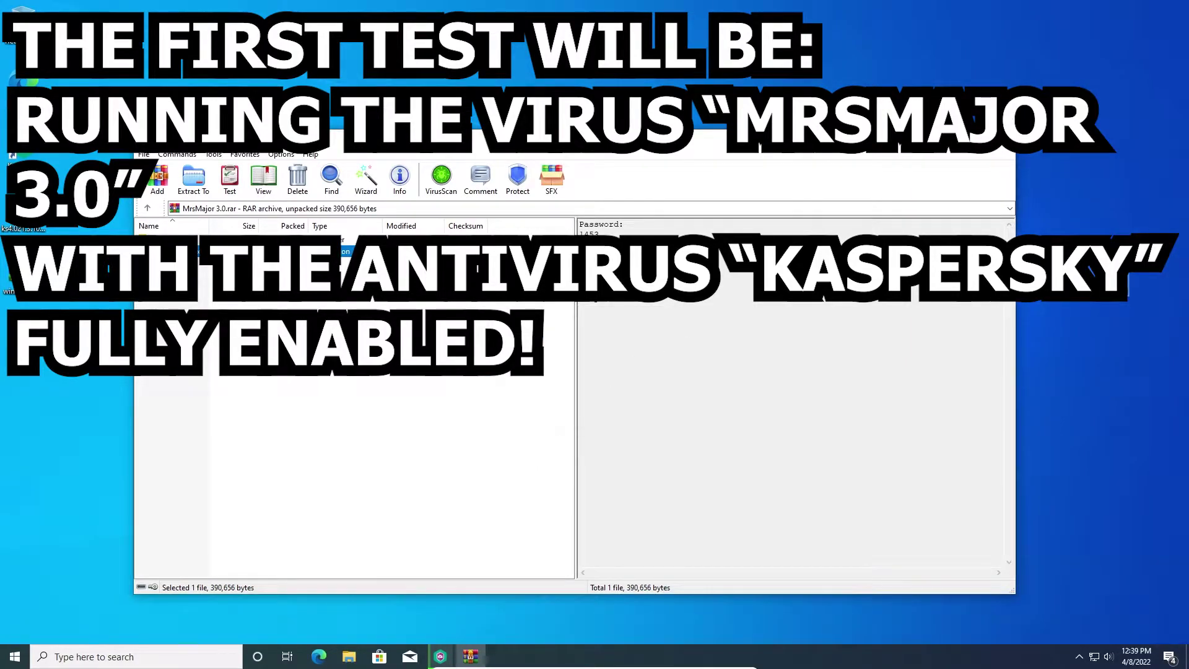
key(alt+F4)
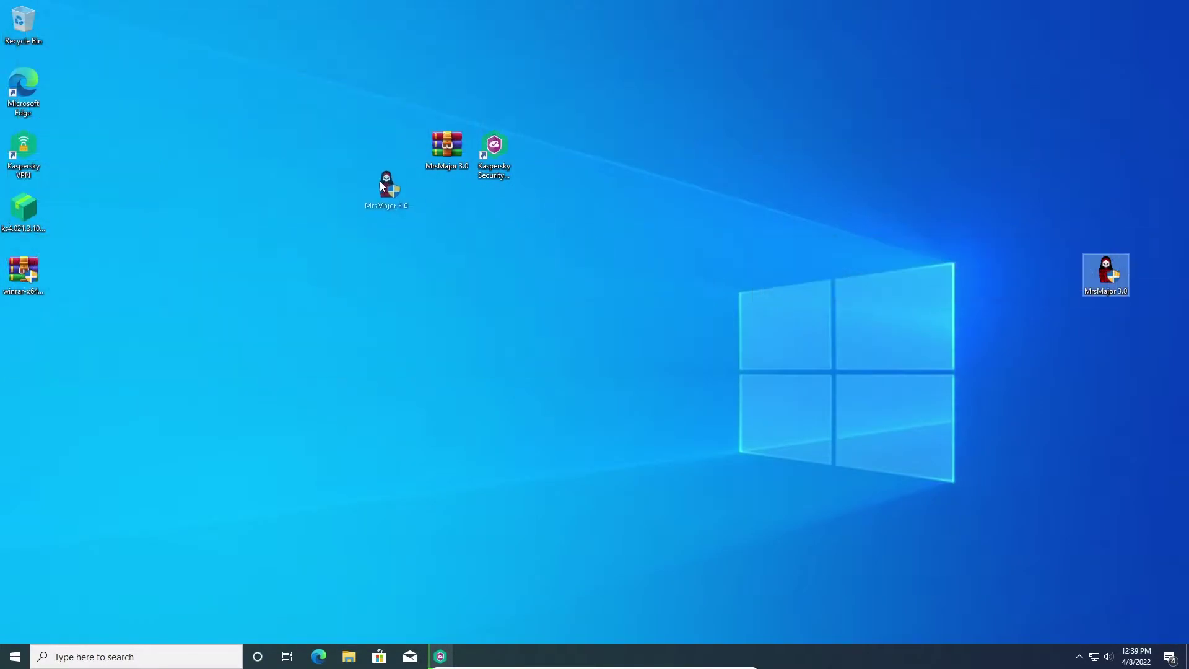
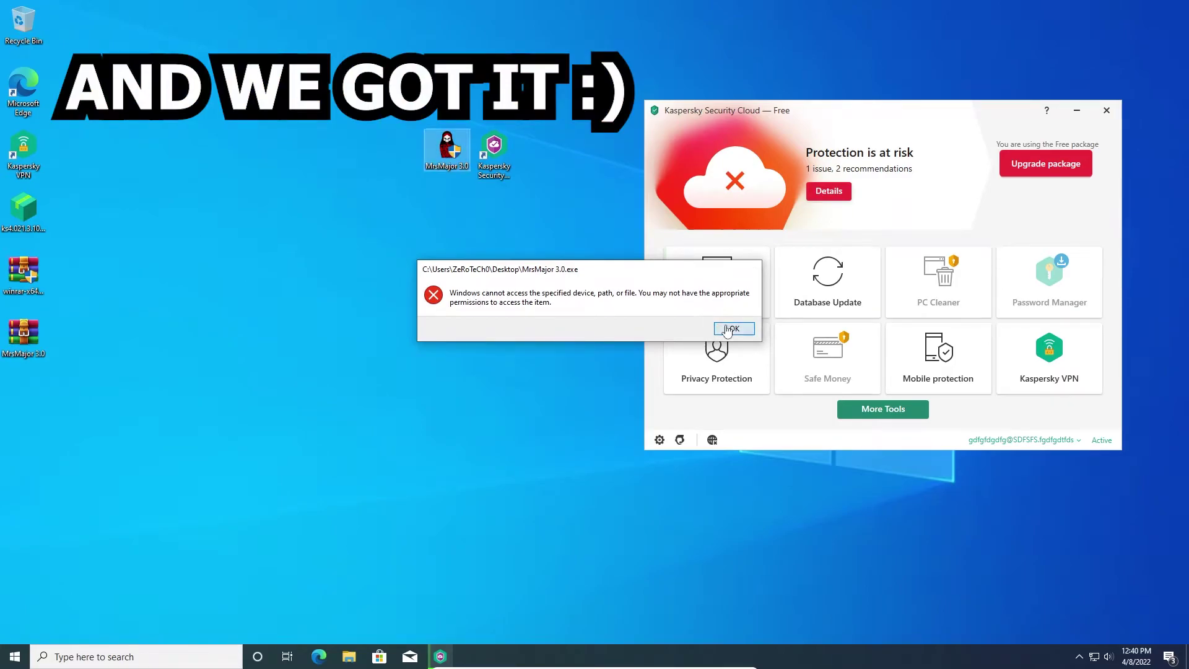
Dismiss the file access error and resolve the threat detected in MrsMajor 3.0.exe from the Notification Center.
click(729, 329)
click(829, 194)
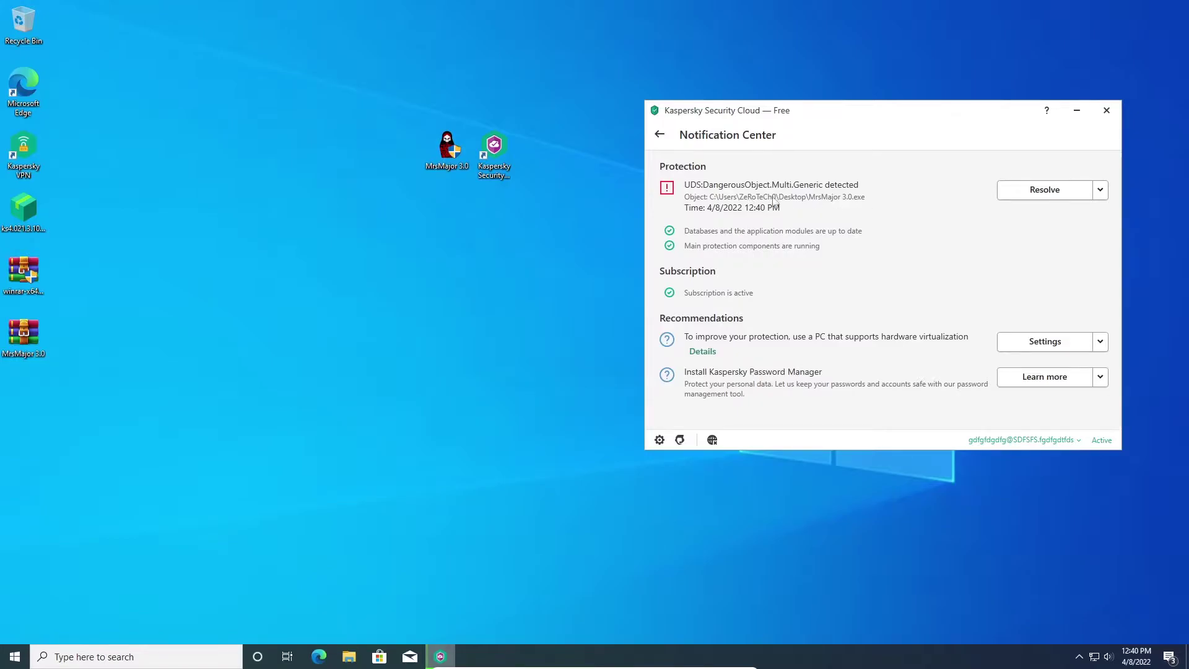
click(1029, 191)
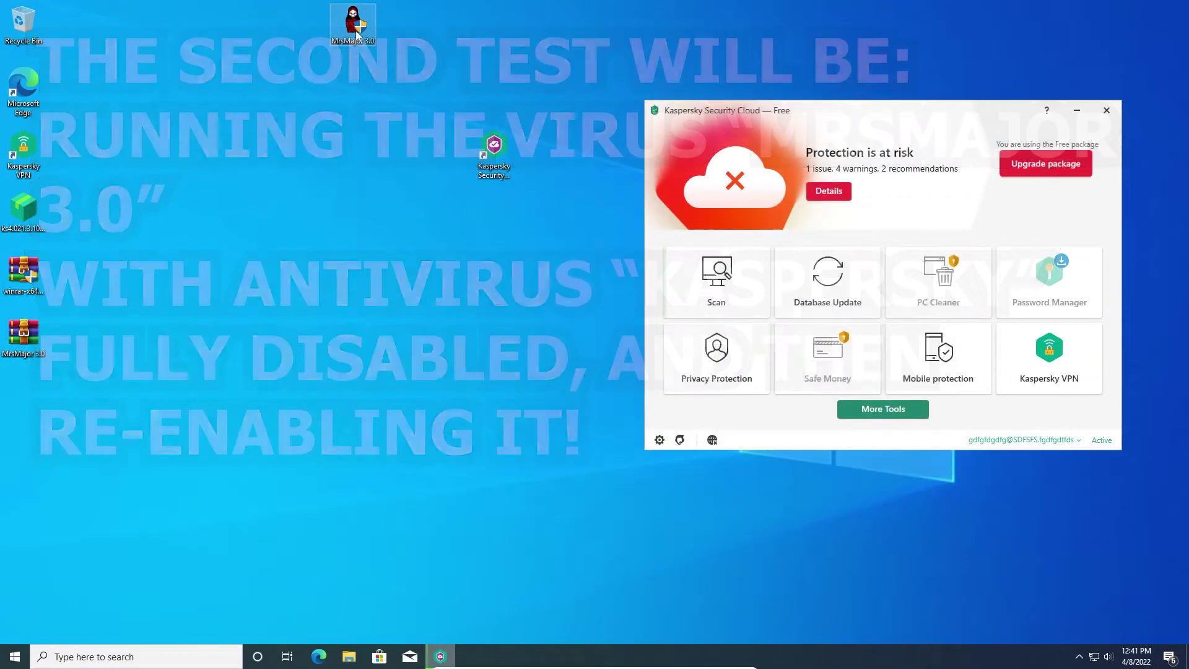
Place the MrsMajor 3.0 application beside the Kaspersky Security Cloud shortcut and move its archive to the Recycle Bin.
drag(357, 34, 450, 159)
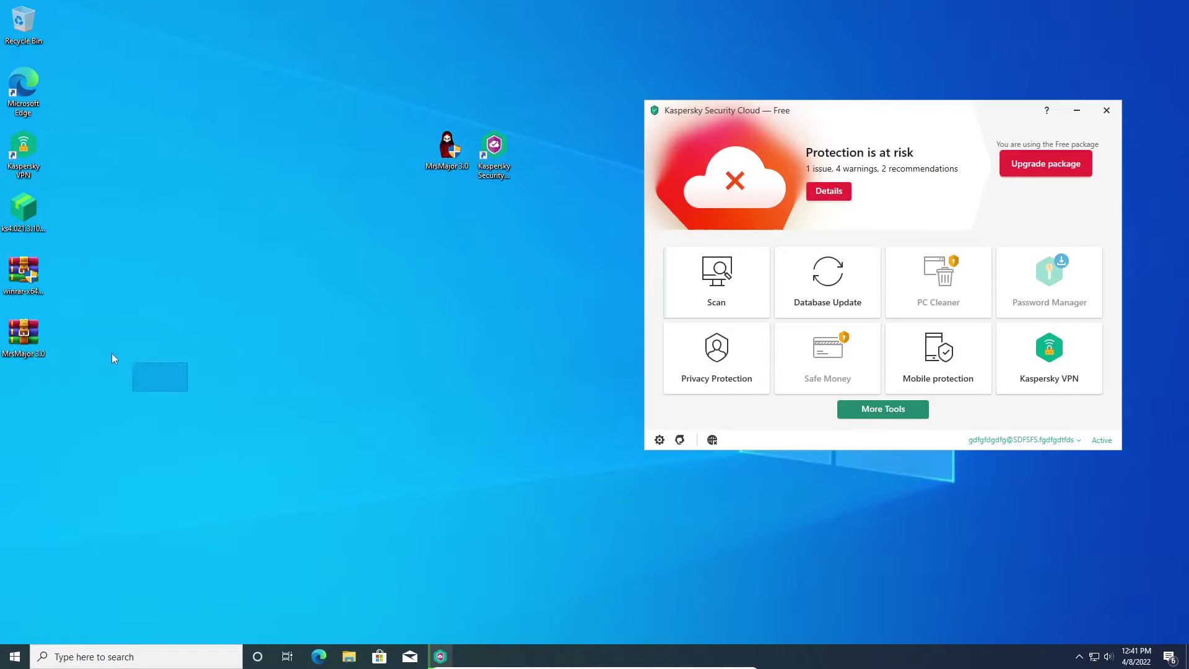
drag(23, 334, 21, 22)
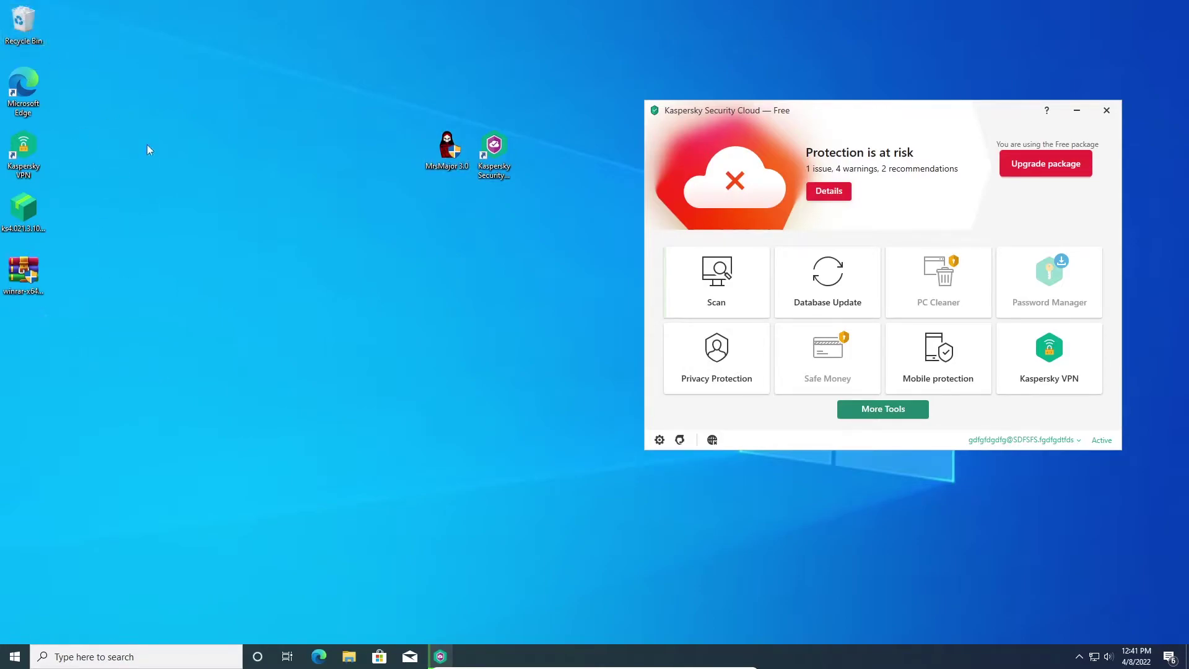
Shift the Kaspersky window aside and open the details of its protection issues.
drag(776, 116, 821, 106)
click(875, 181)
drag(340, 241, 622, 366)
drag(254, 210, 585, 336)
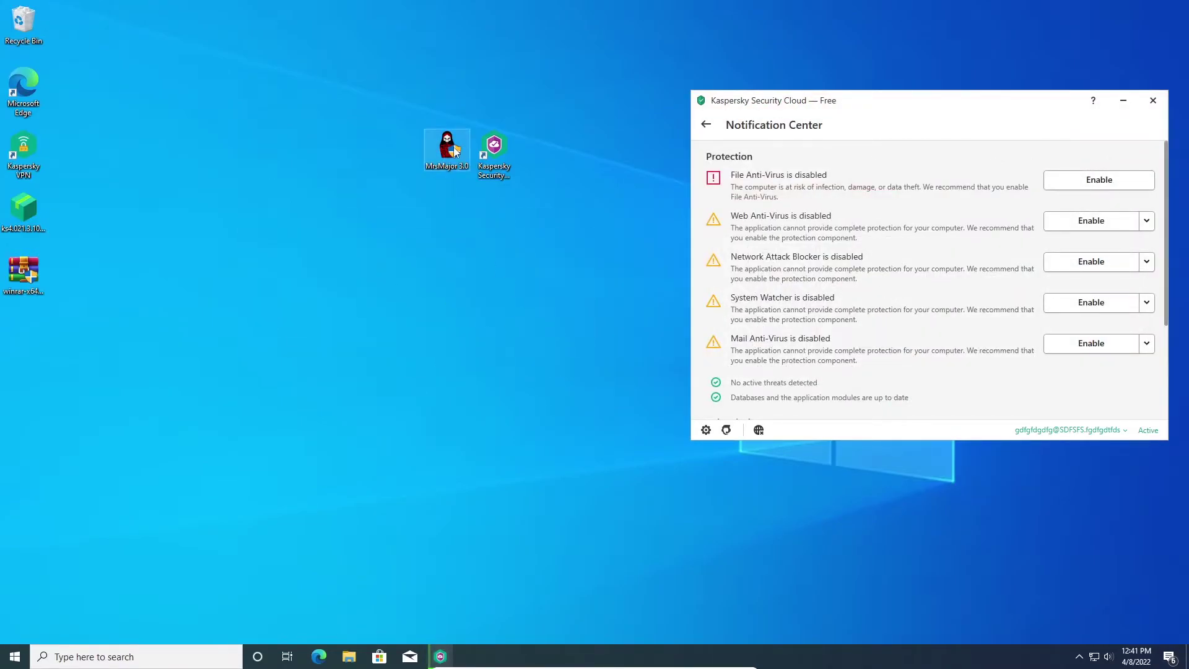
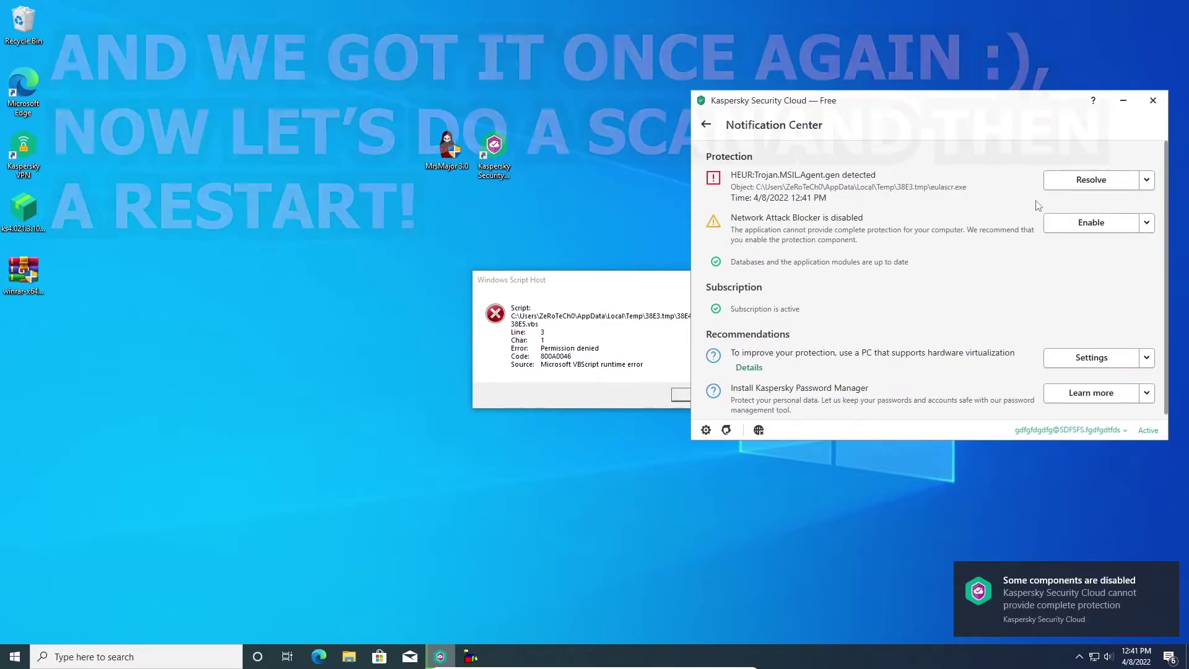
Enable Network Attack Blocker and dismiss the Windows Script Host error.
click(1060, 227)
click(560, 317)
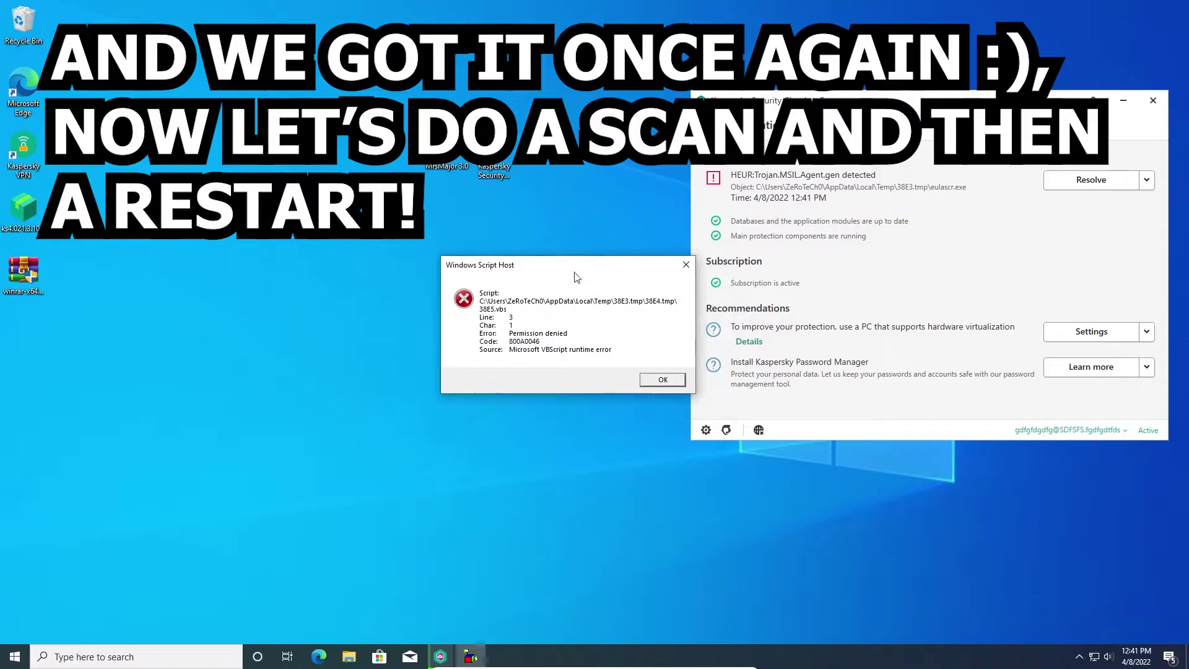
click(631, 372)
Reopen the protection issue details and resolve the Trojan detection for MrsMajor 3.0.exe.
click(706, 126)
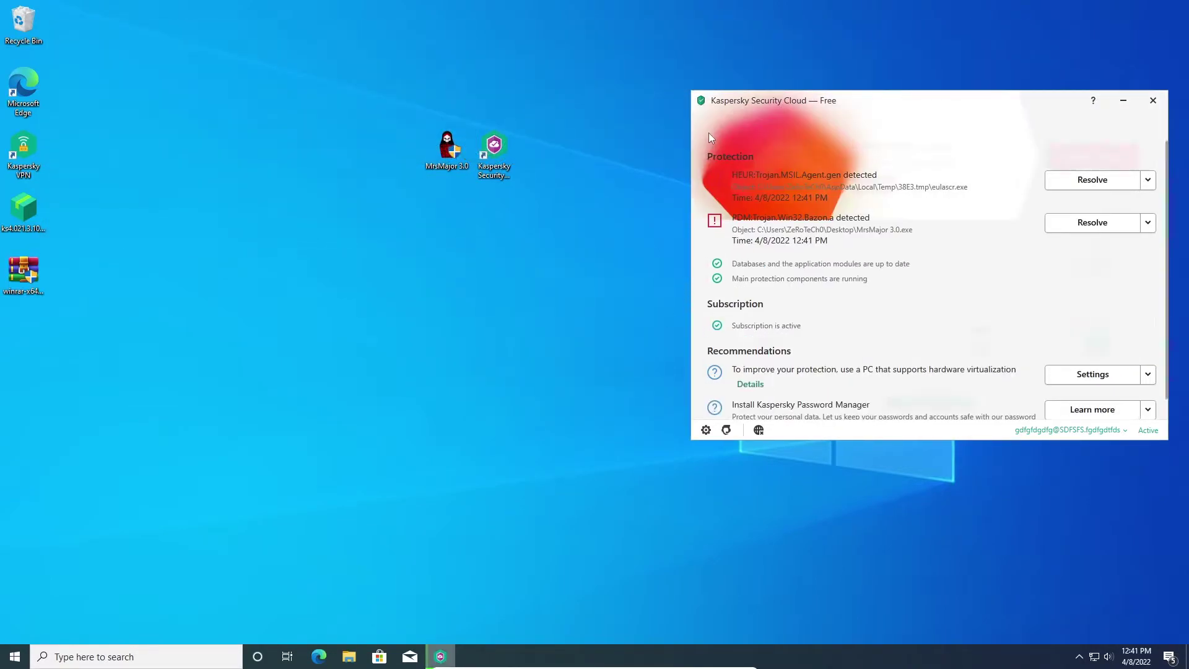
click(879, 181)
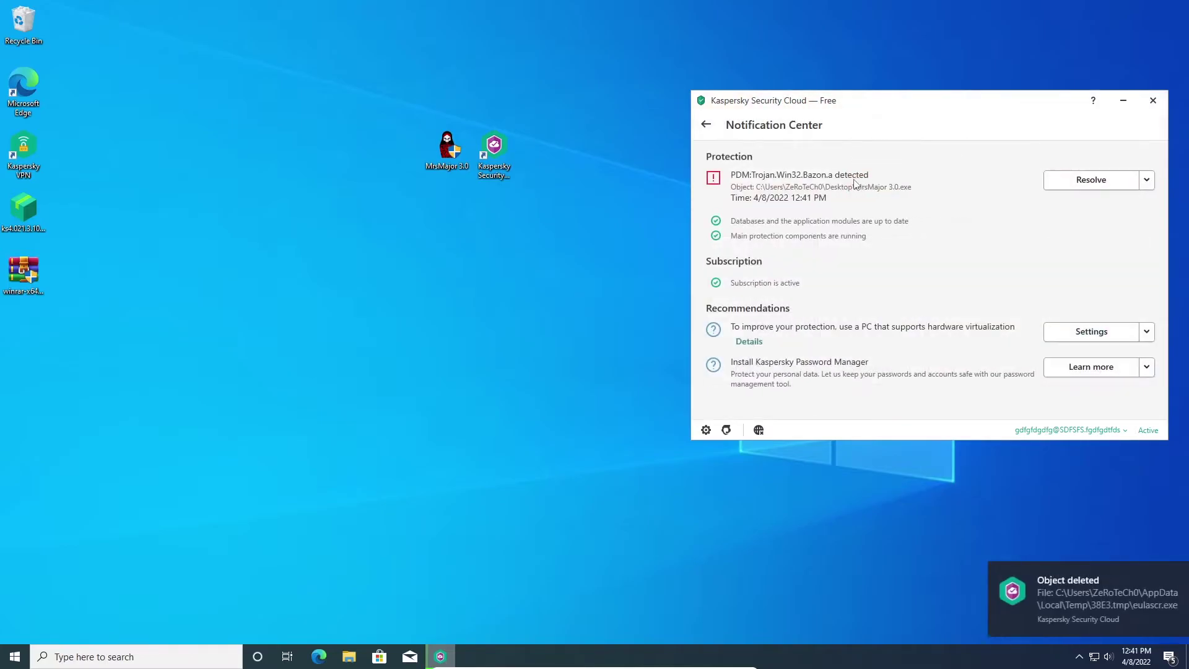
click(1081, 186)
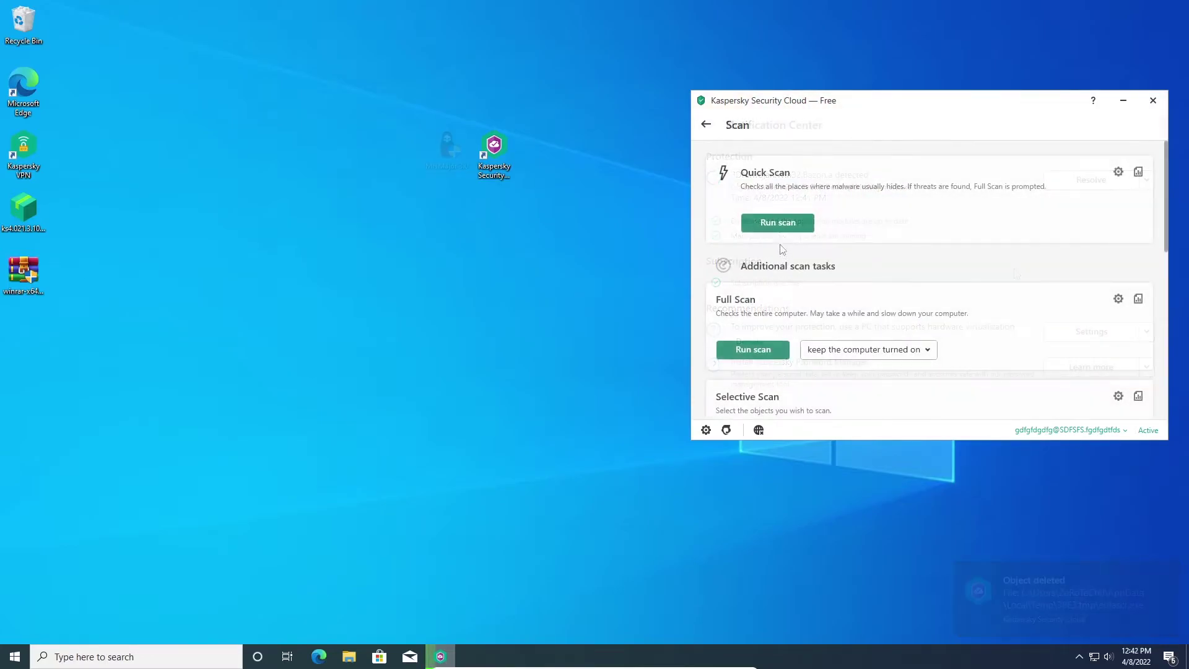
Run a Quick Scan and restart the Windows 10 virtual machine.
click(779, 224)
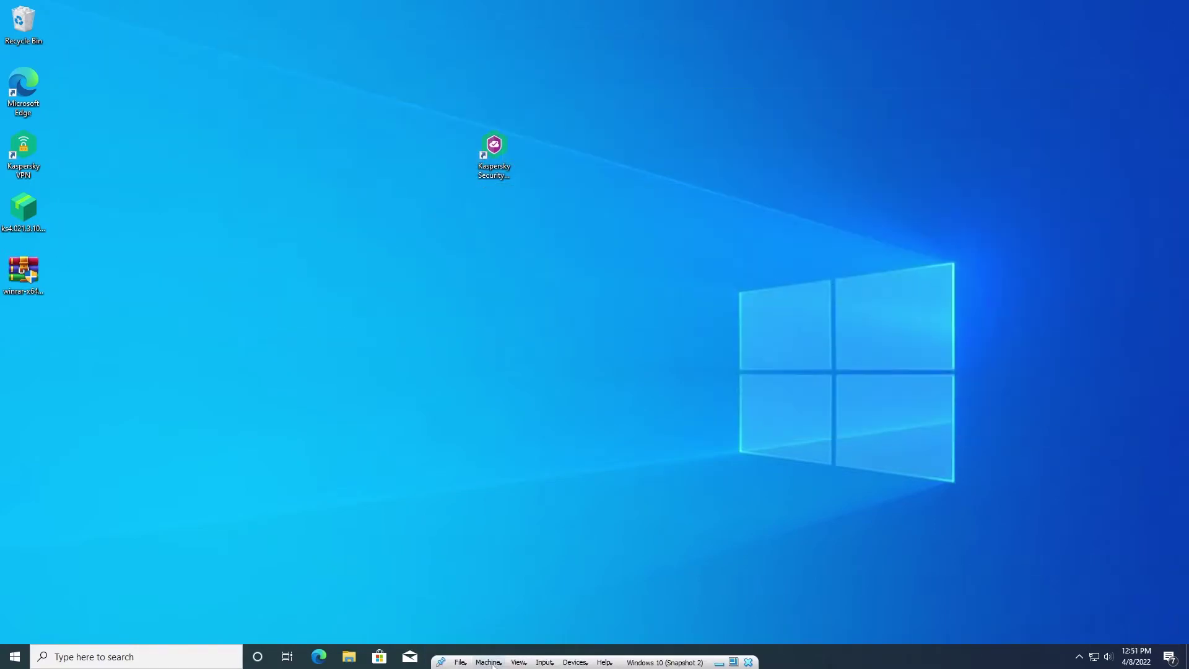
click(488, 664)
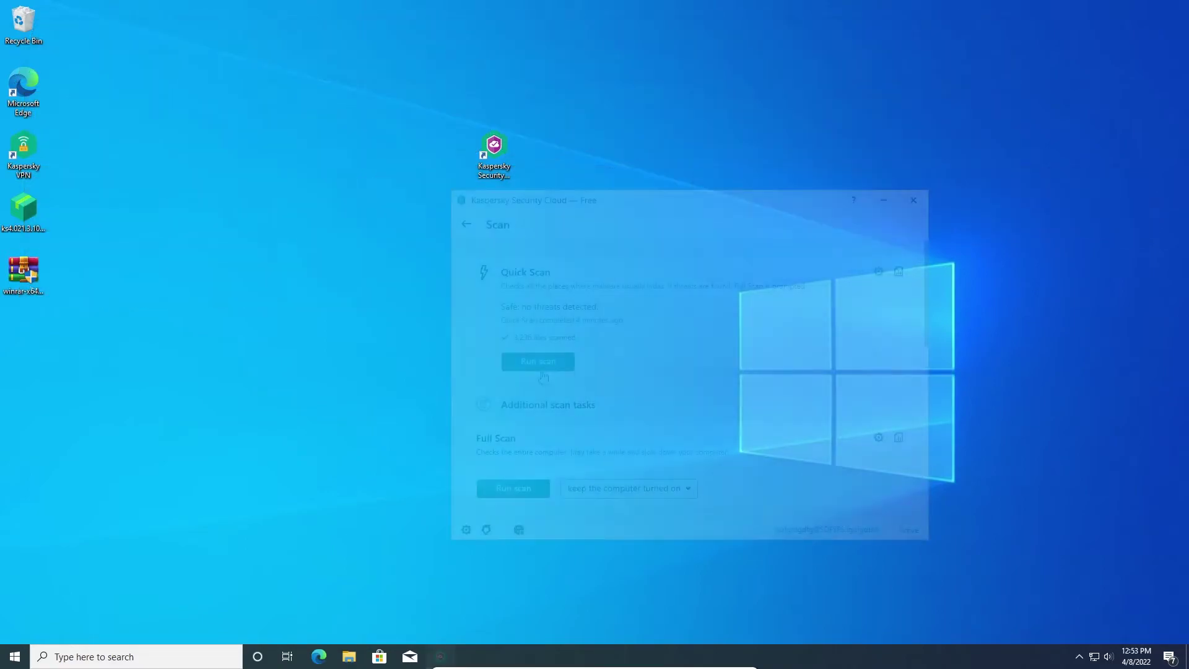
Repeat the Quick Scan on the restarted system and close the Kaspersky window.
click(539, 363)
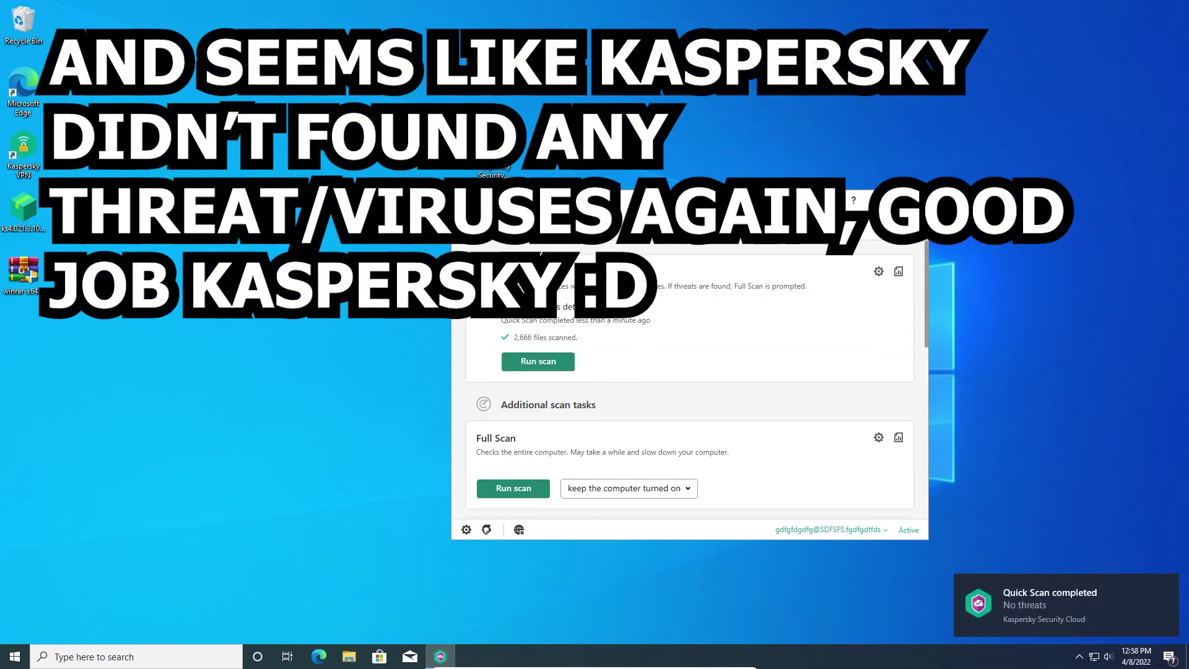
key(alt+F4)
drag(264, 239, 229, 265)
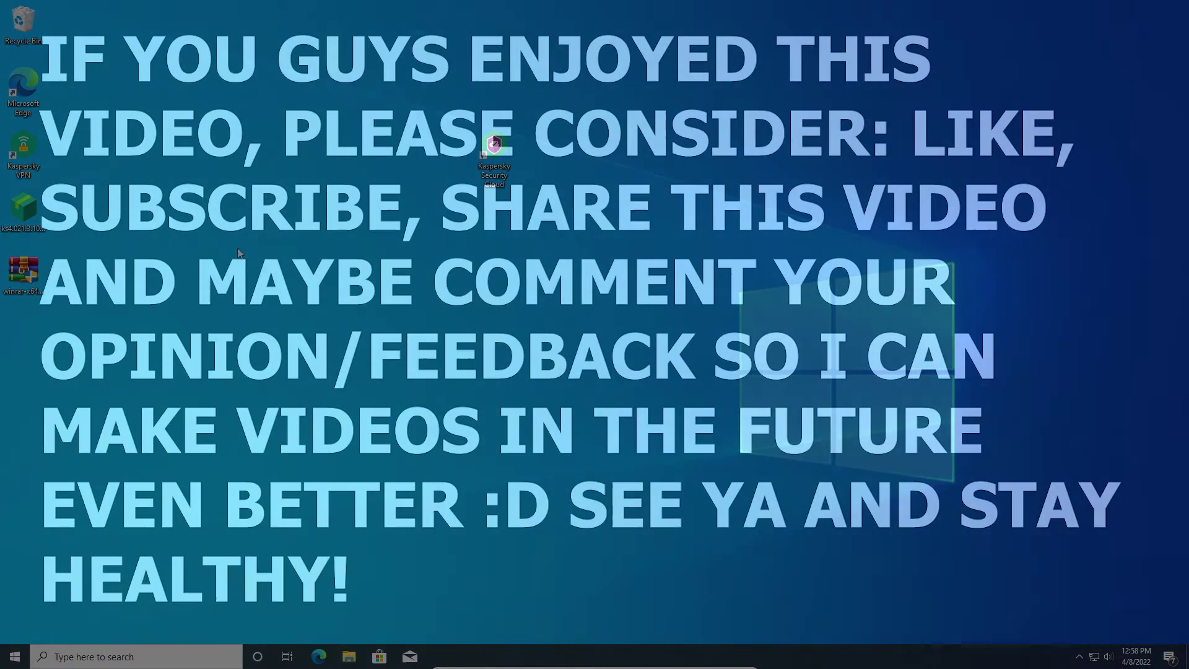